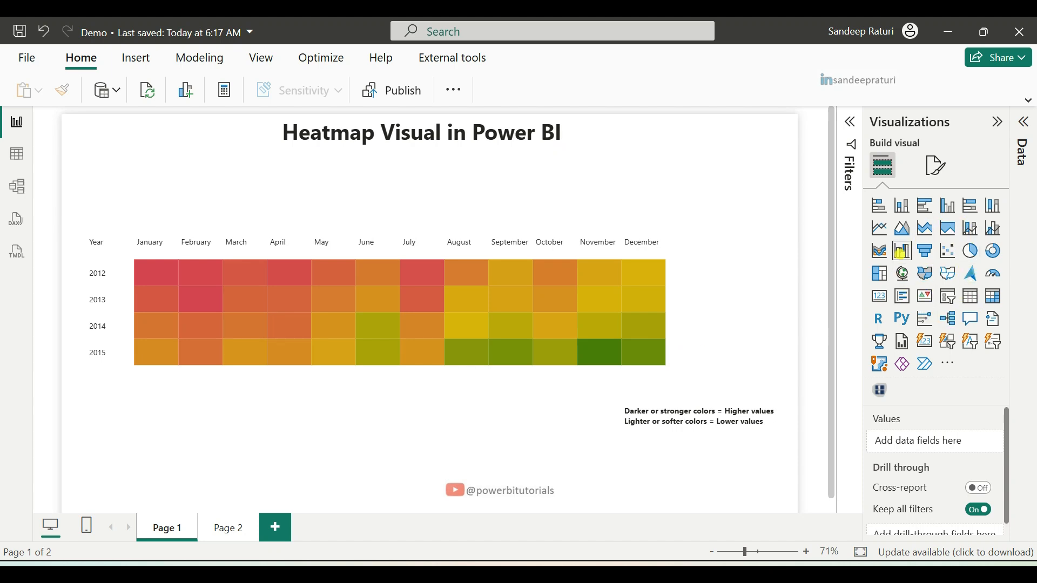
# Step: Search the Power BI visuals gallery for "heatmap" and browse the custom visuals it offers
pyautogui.click(950, 363)
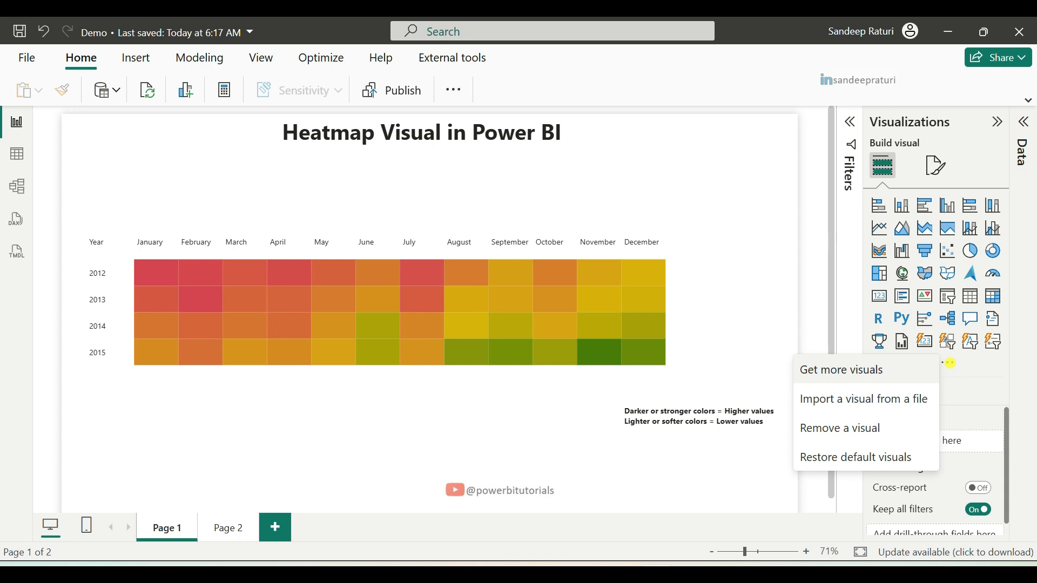
pyautogui.click(812, 373)
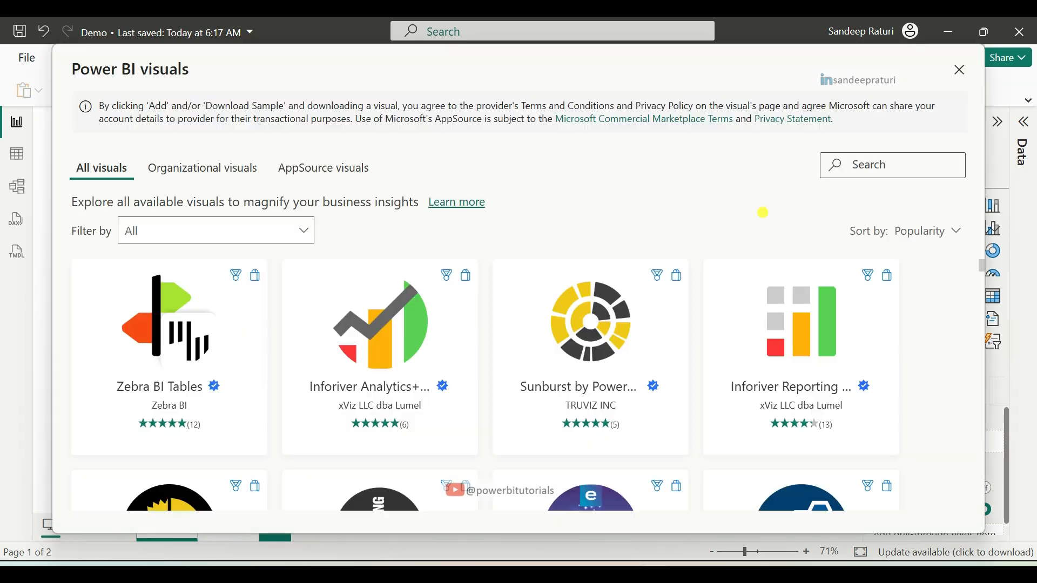
pyautogui.click(871, 167)
pyautogui.write('heatmap')
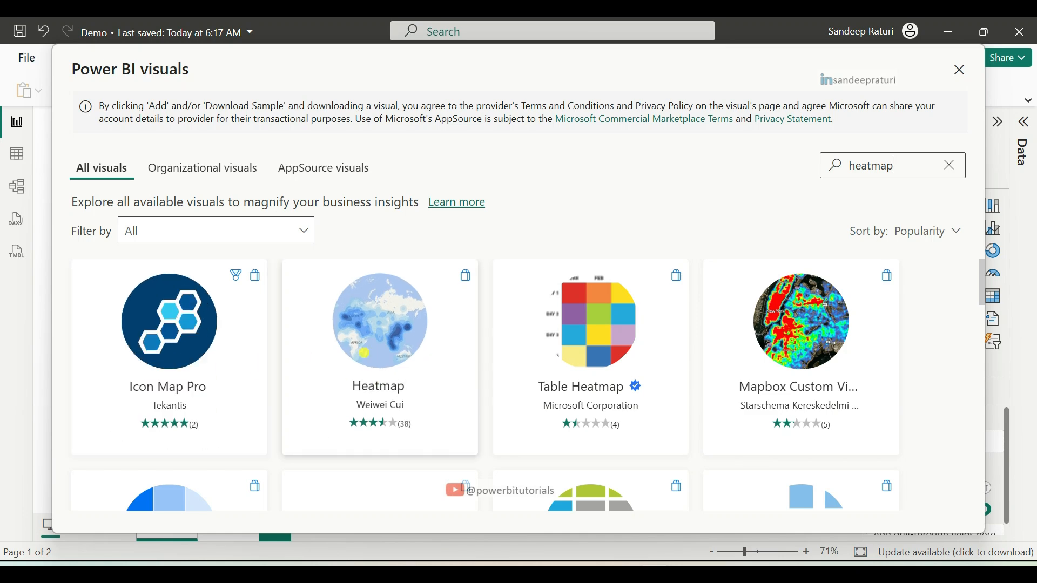
pyautogui.scroll(-3, 388, 379)
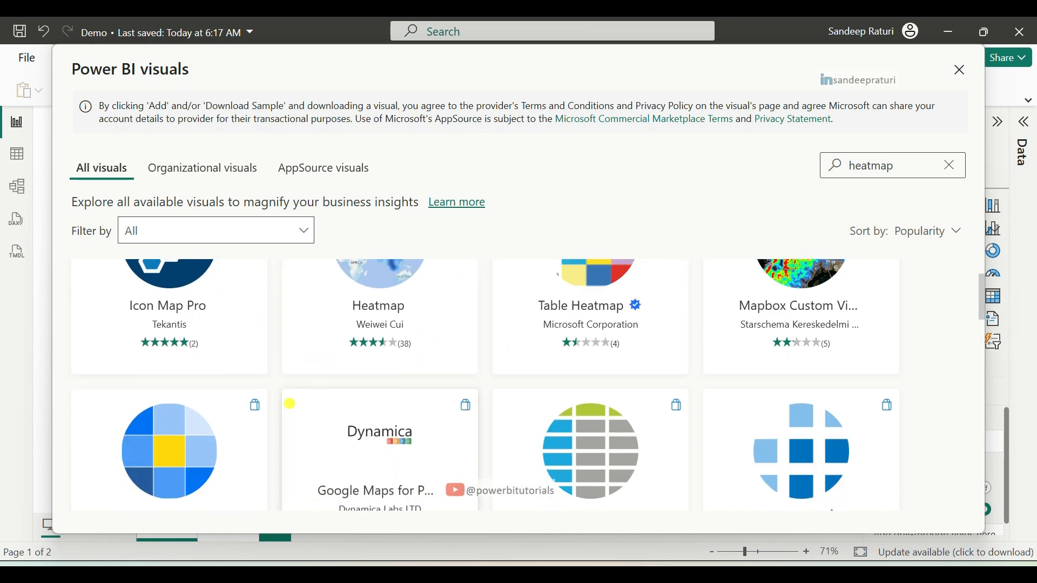
pyautogui.scroll(-4, 222, 350)
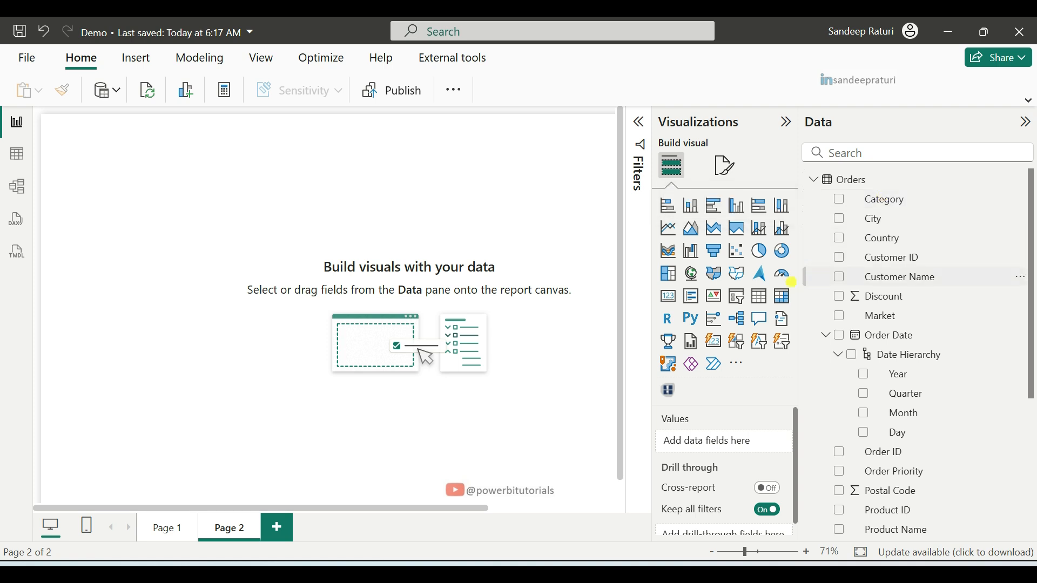
# Step: Add a matrix visual to Page 2 with the Order Date Year as rows and Month as columns
pyautogui.click(782, 296)
pyautogui.moveTo(185, 194); pyautogui.dragTo(250, 241)
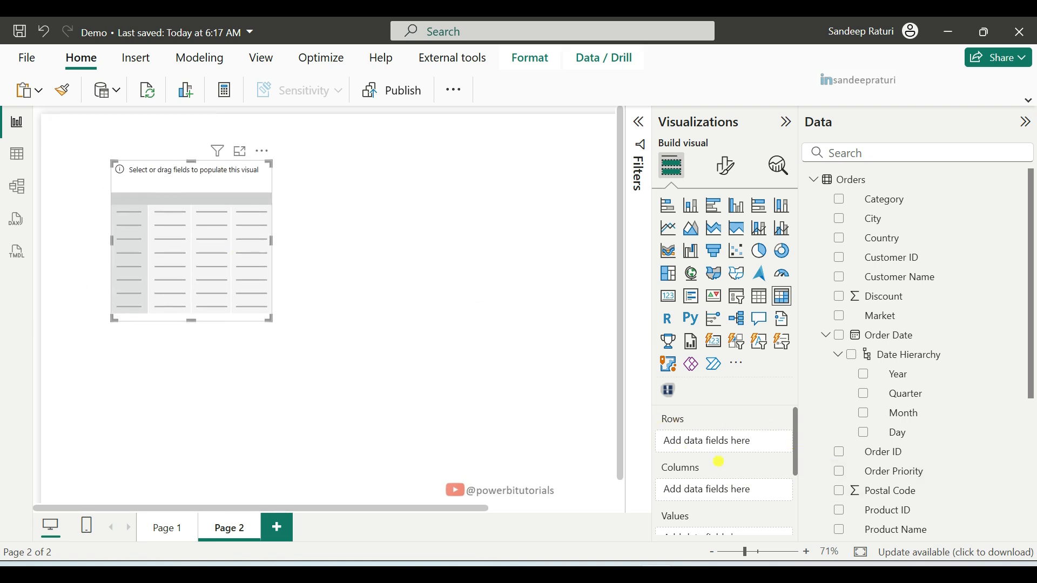
pyautogui.moveTo(911, 376); pyautogui.dragTo(708, 440)
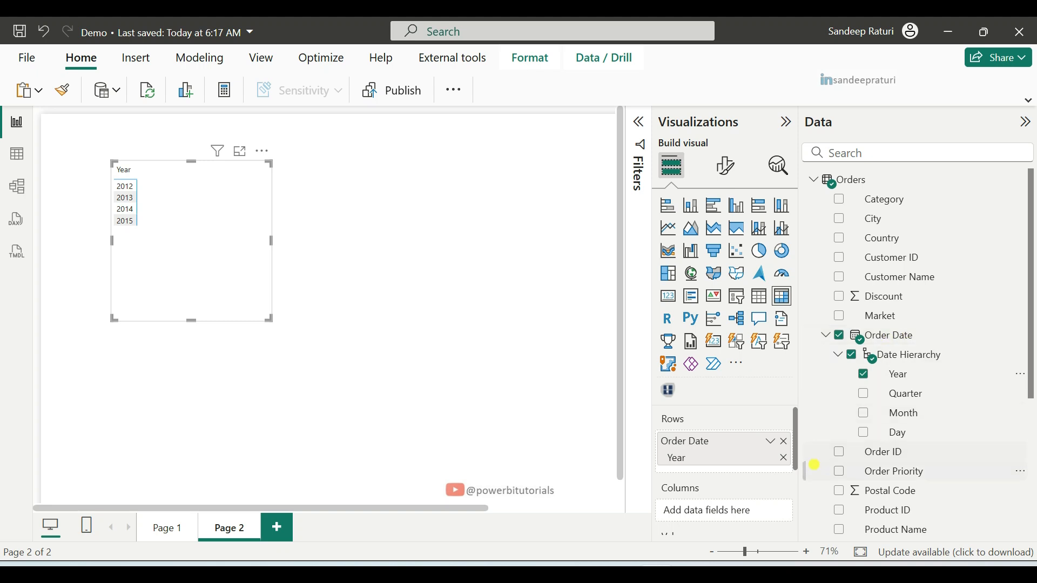
pyautogui.scroll(-3, 815, 340)
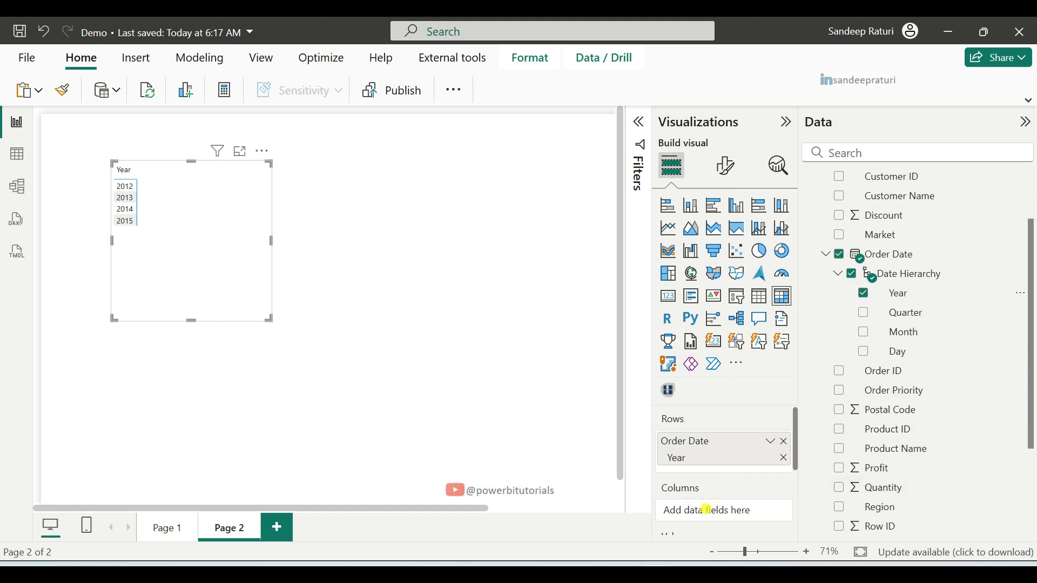
pyautogui.moveTo(913, 332); pyautogui.dragTo(713, 511)
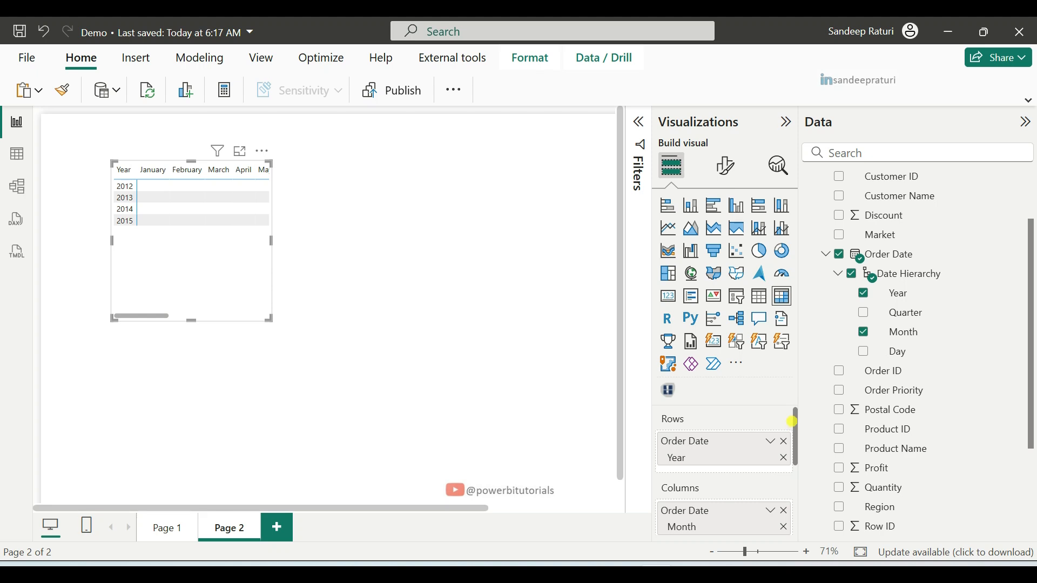
# Step: Add Sales to the matrix values and widen the visual across the page to show more months
pyautogui.scroll(-1, 796, 437)
pyautogui.scroll(-2, 795, 437)
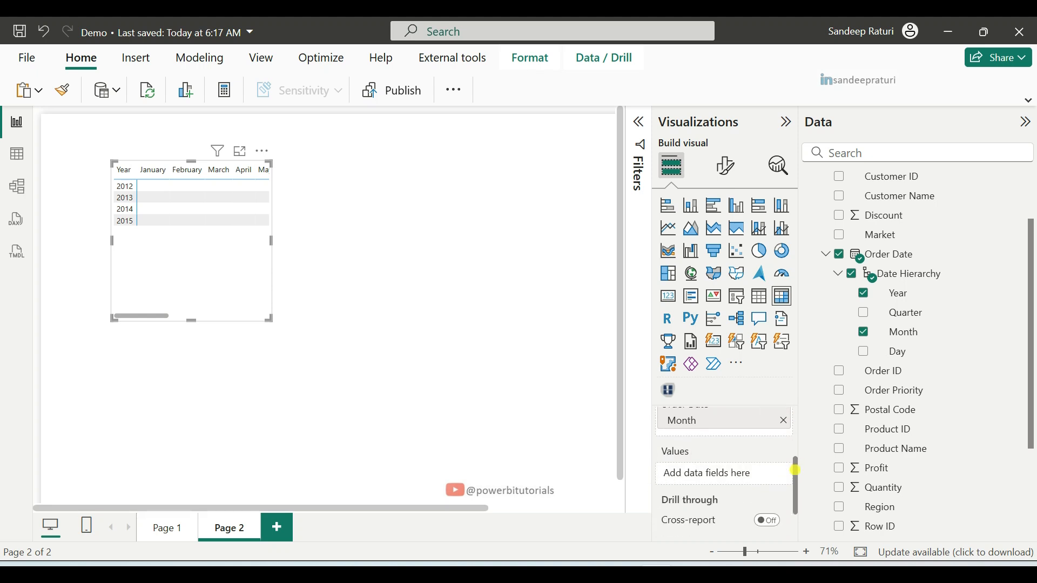
pyautogui.scroll(-3, 880, 447)
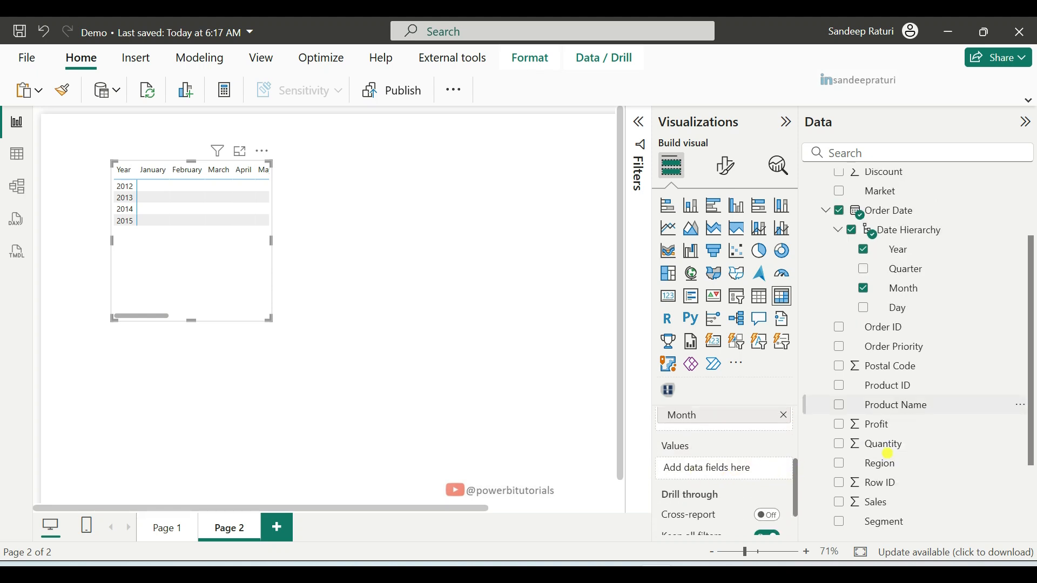
pyautogui.moveTo(890, 409); pyautogui.dragTo(710, 470)
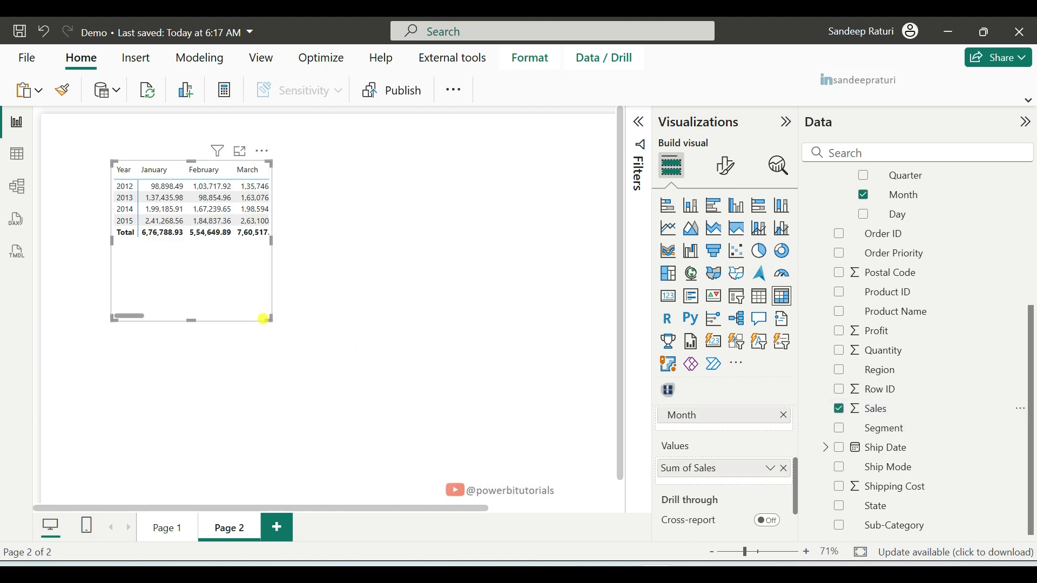
pyautogui.moveTo(270, 318); pyautogui.dragTo(581, 307)
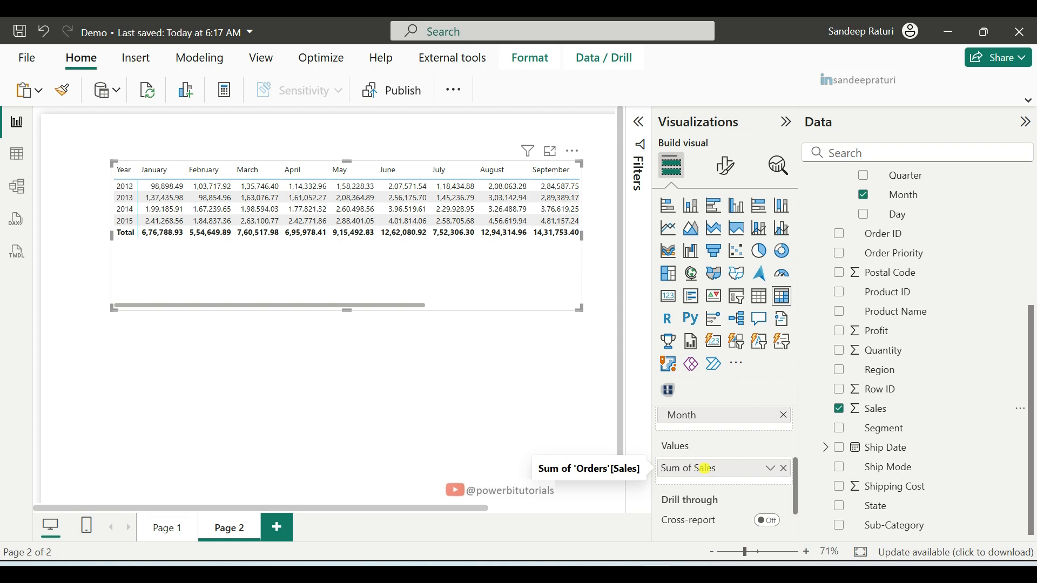
# Step: Apply a gradient background color to Sum of Sales, with a middle color added and the minimum color set to red #D64550
pyautogui.rightClick(707, 468)
pyautogui.moveTo(895, 236)
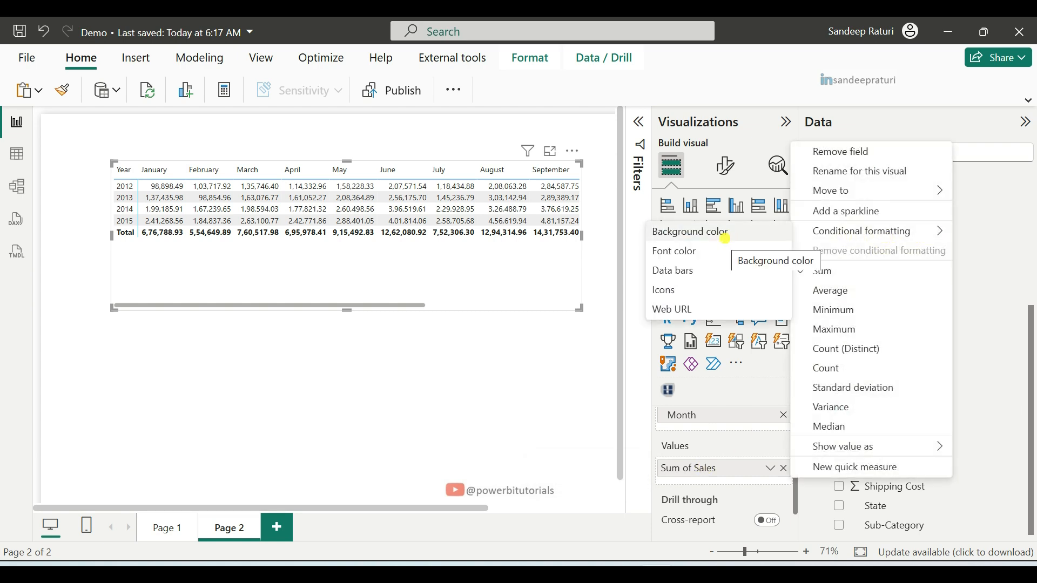
pyautogui.click(723, 234)
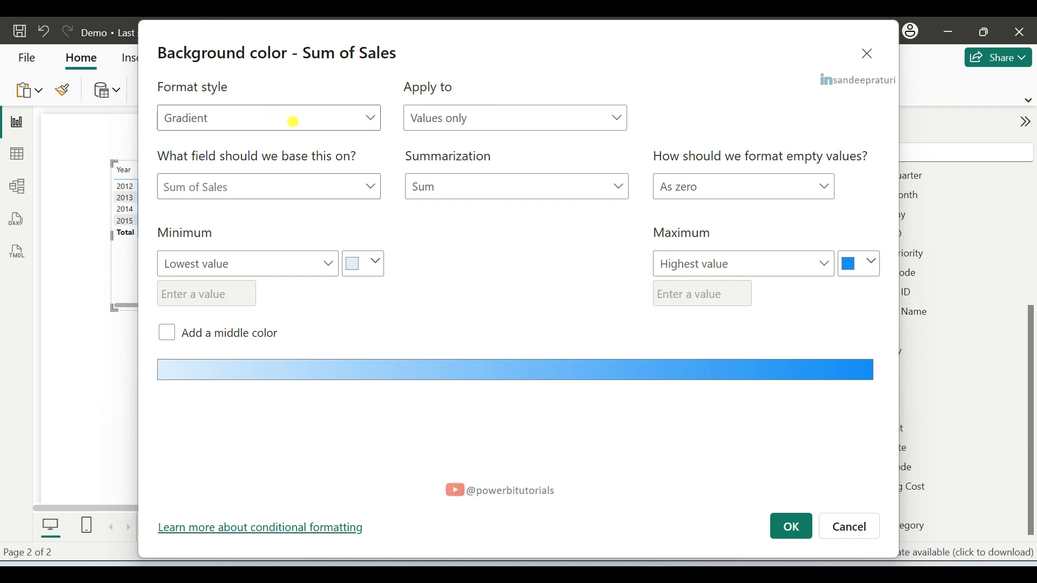
pyautogui.click(291, 120)
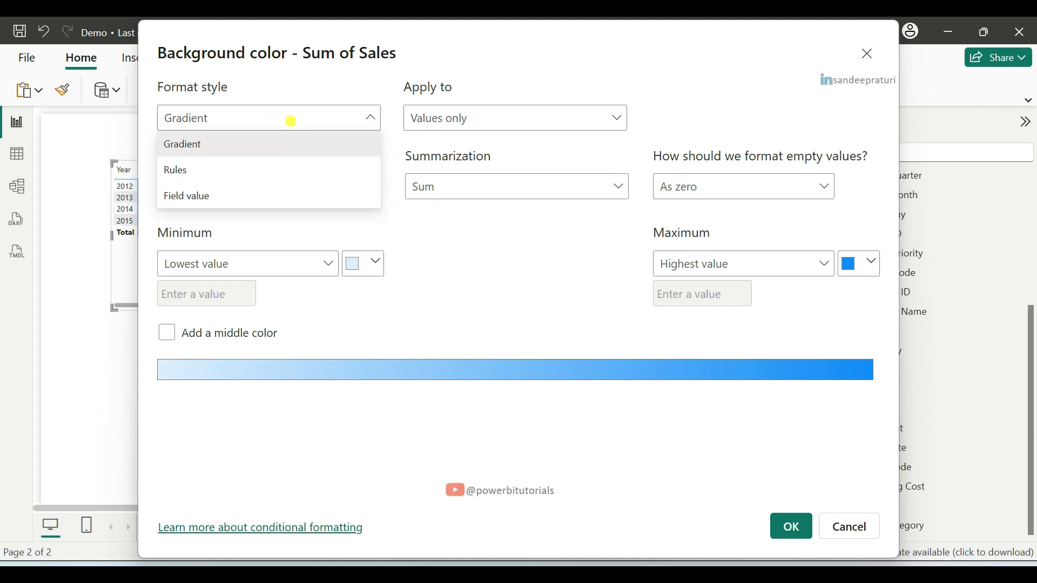
pyautogui.click(289, 120)
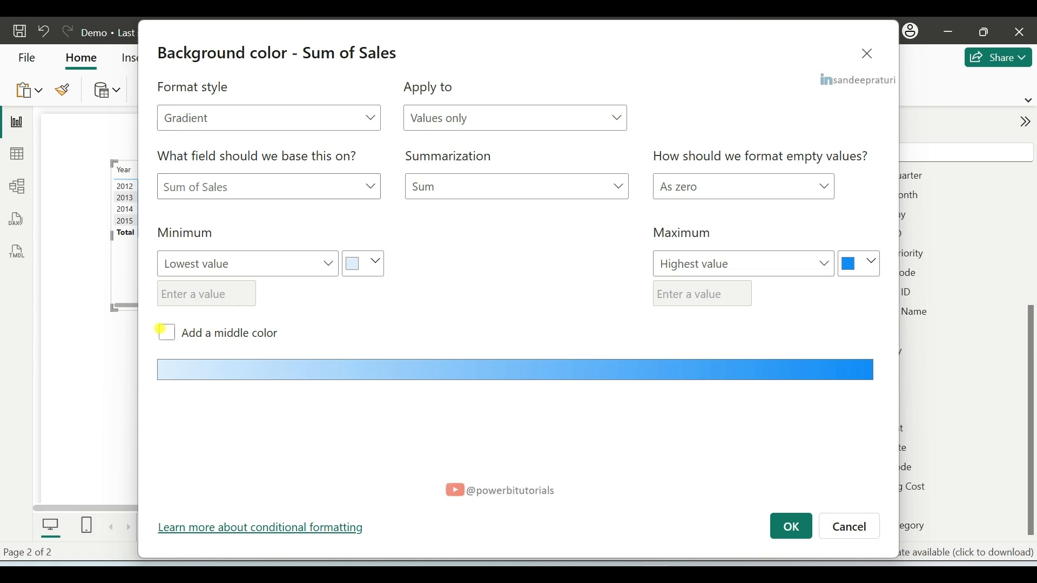
pyautogui.click(162, 331)
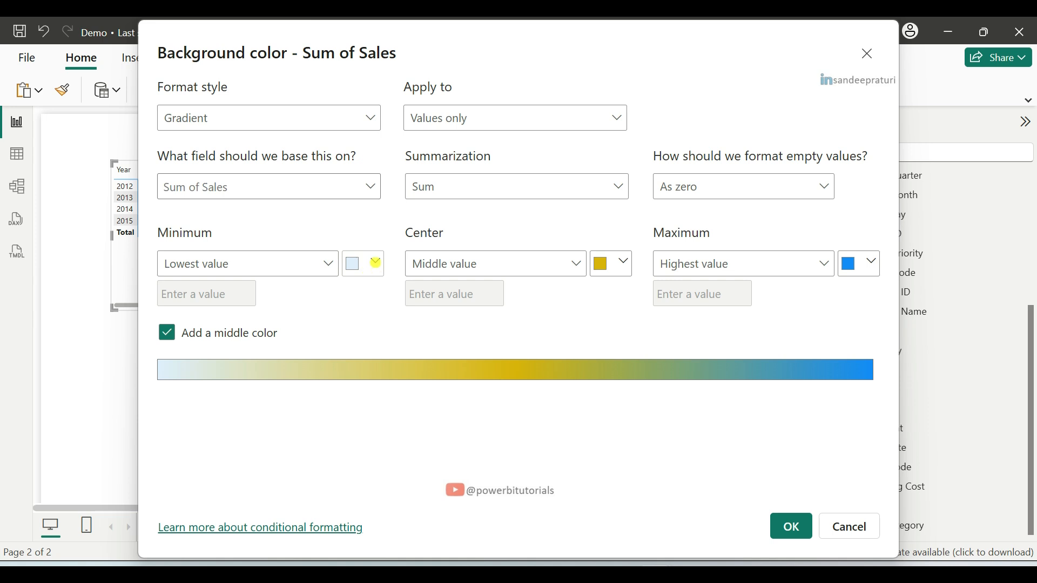
pyautogui.click(376, 263)
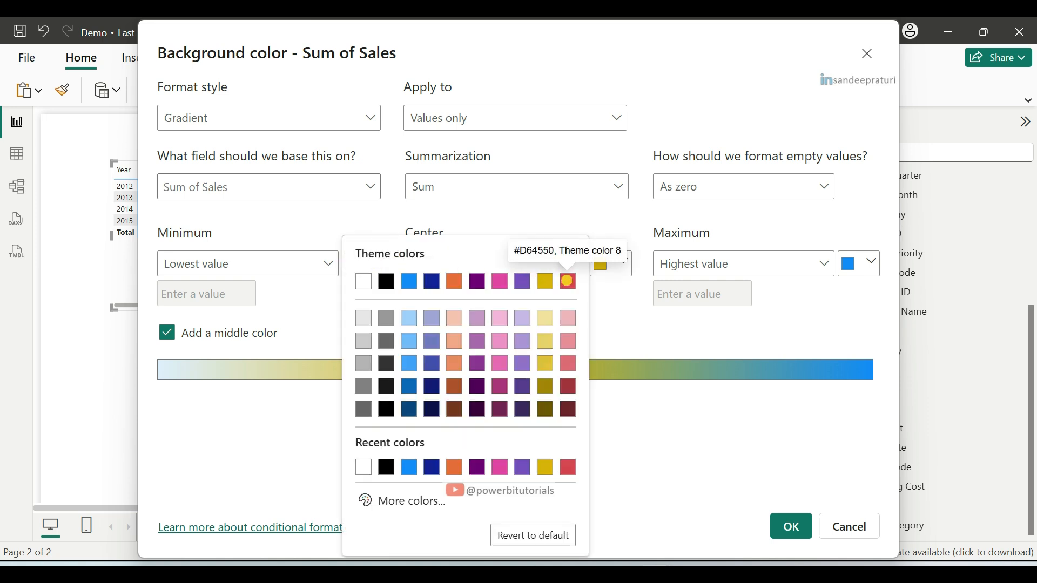
pyautogui.click(567, 281)
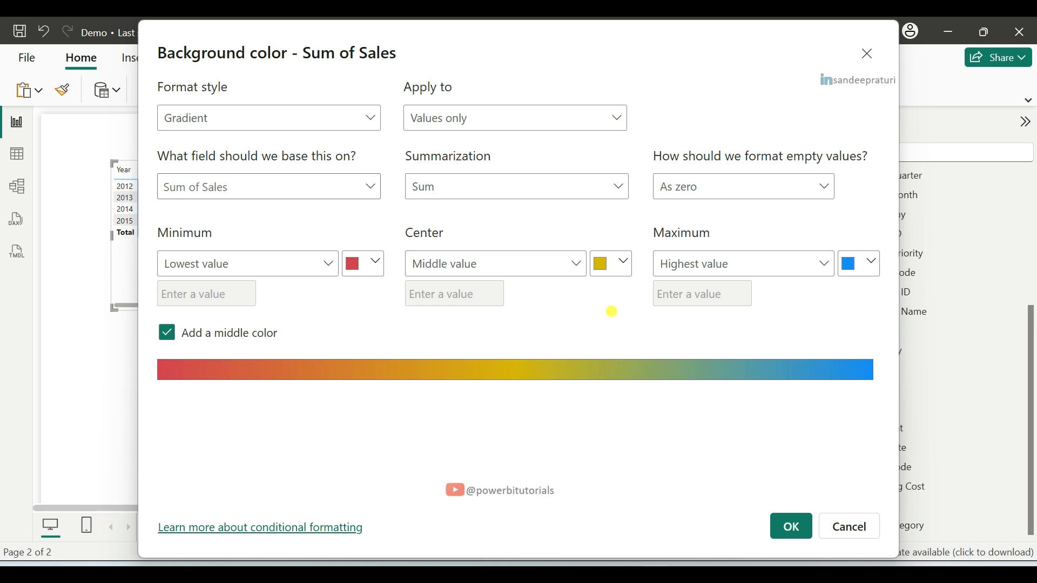
pyautogui.click(784, 519)
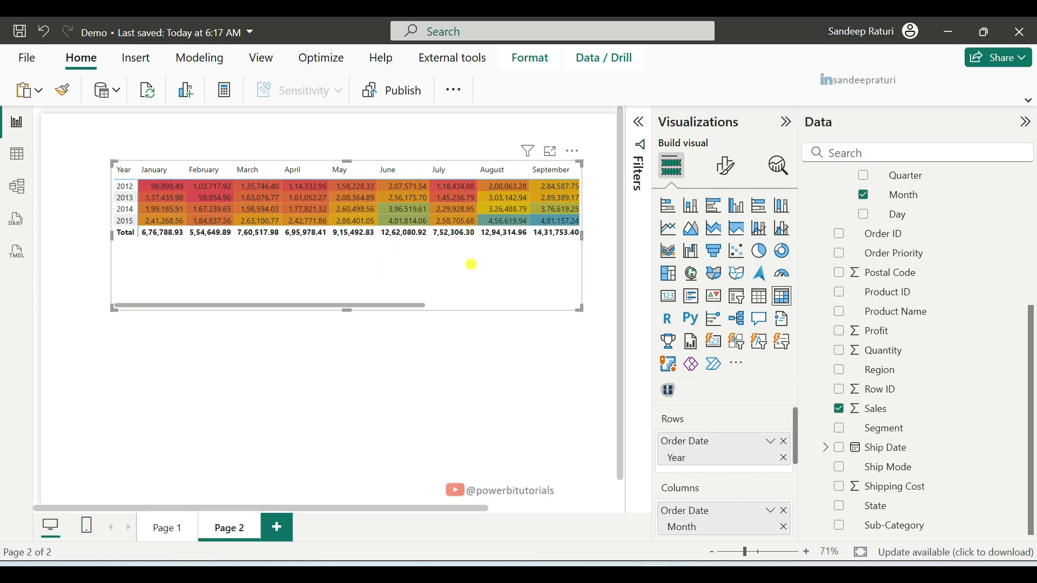
# Step: Apply a matching gradient font color to Sum of Sales, with a middle color added and the minimum color set to red #D64550
pyautogui.scroll(-5, 740, 448)
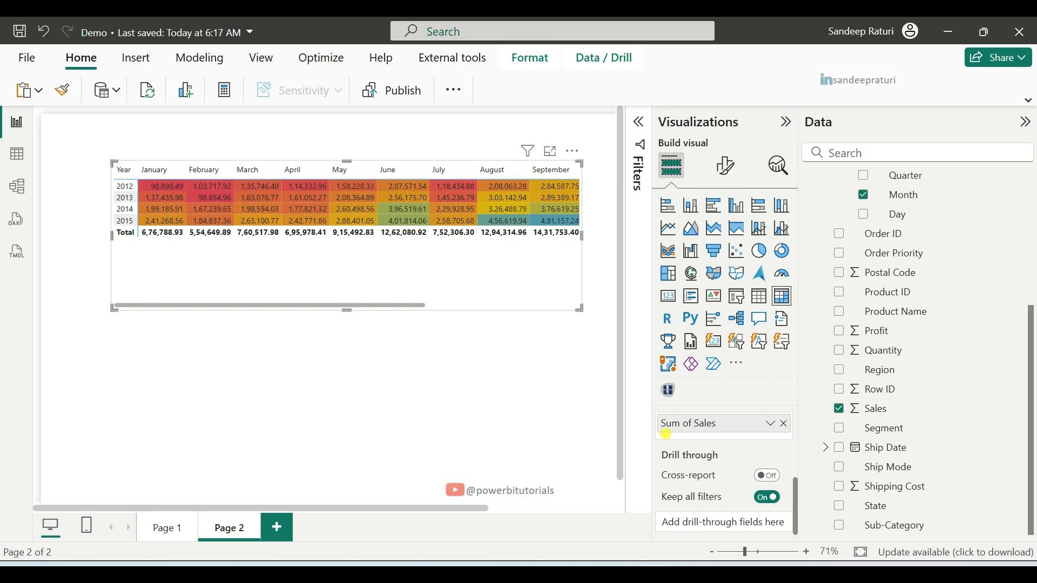
pyautogui.rightClick(710, 424)
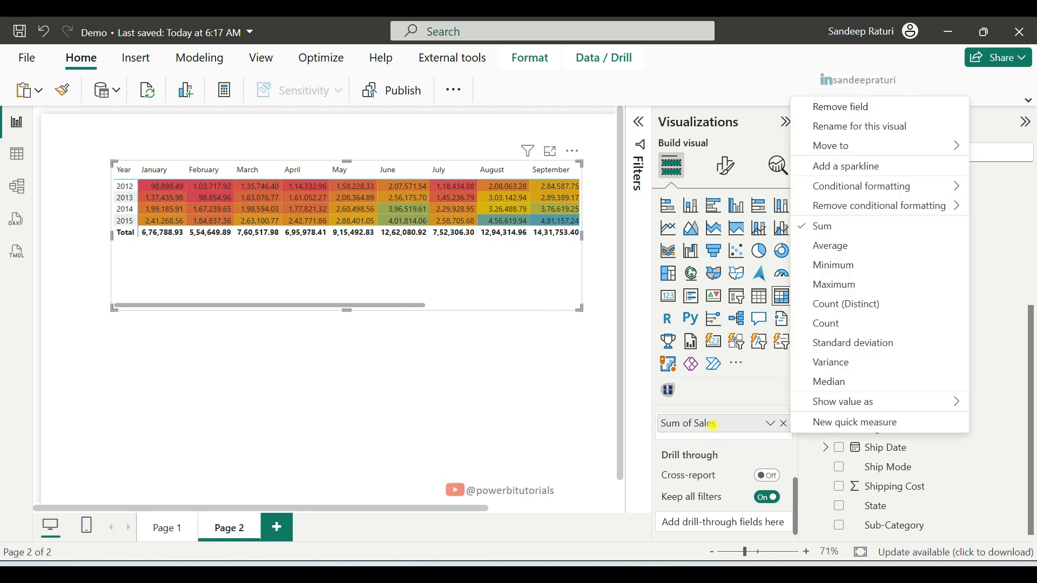
pyautogui.moveTo(928, 189)
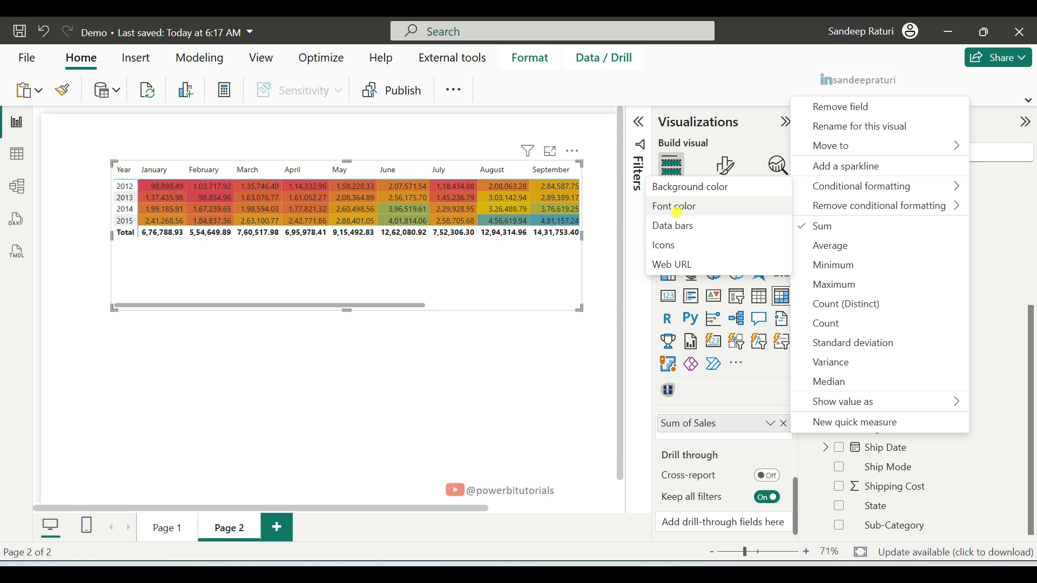
pyautogui.click(678, 211)
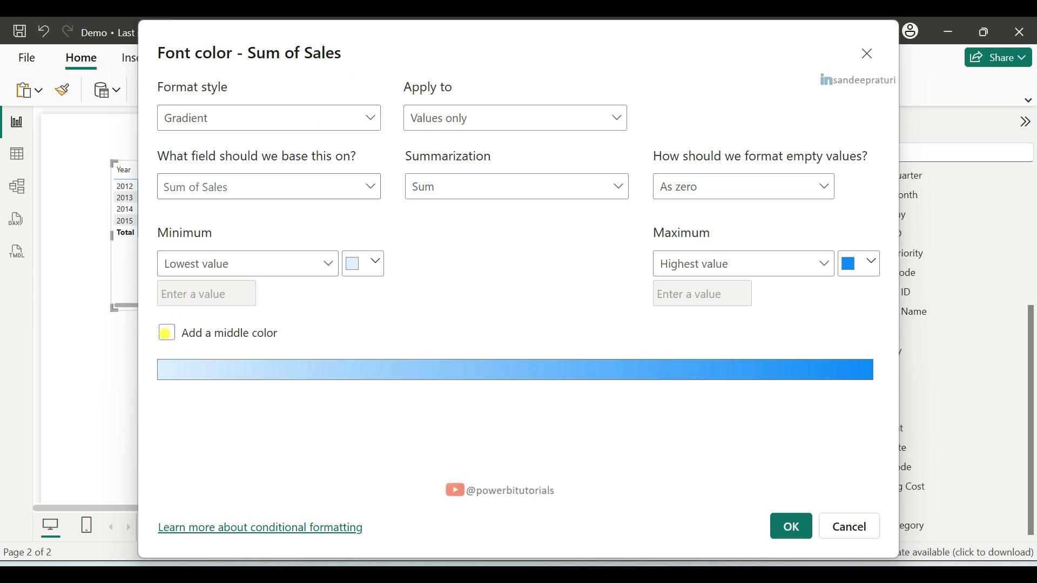
pyautogui.click(167, 332)
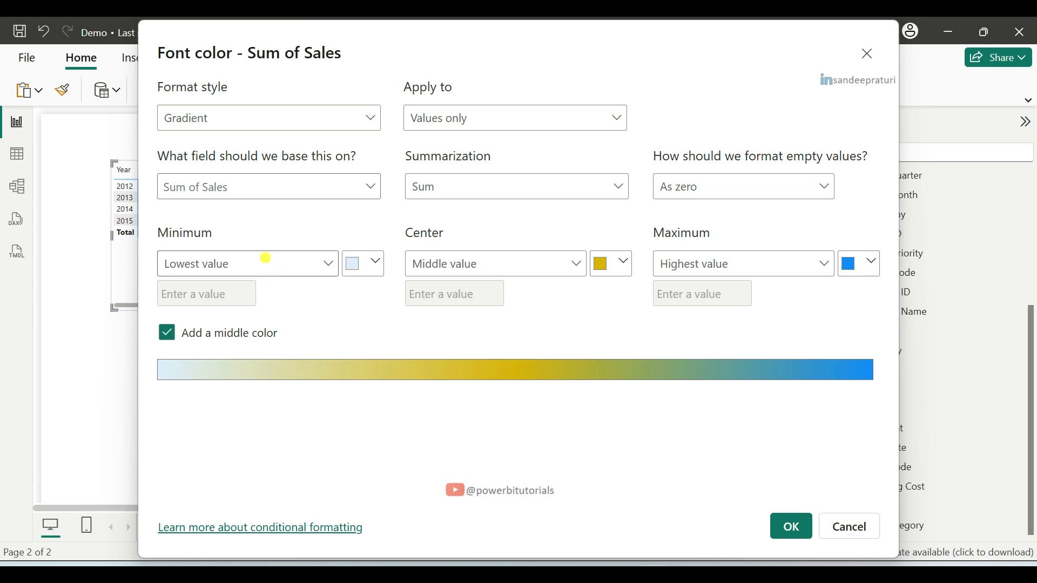
pyautogui.click(378, 262)
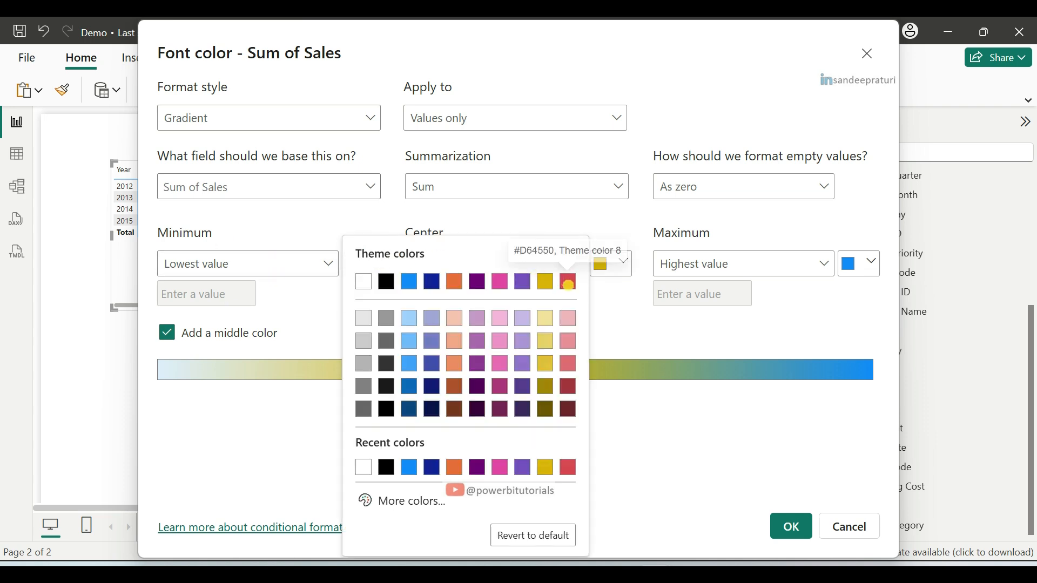
pyautogui.click(568, 282)
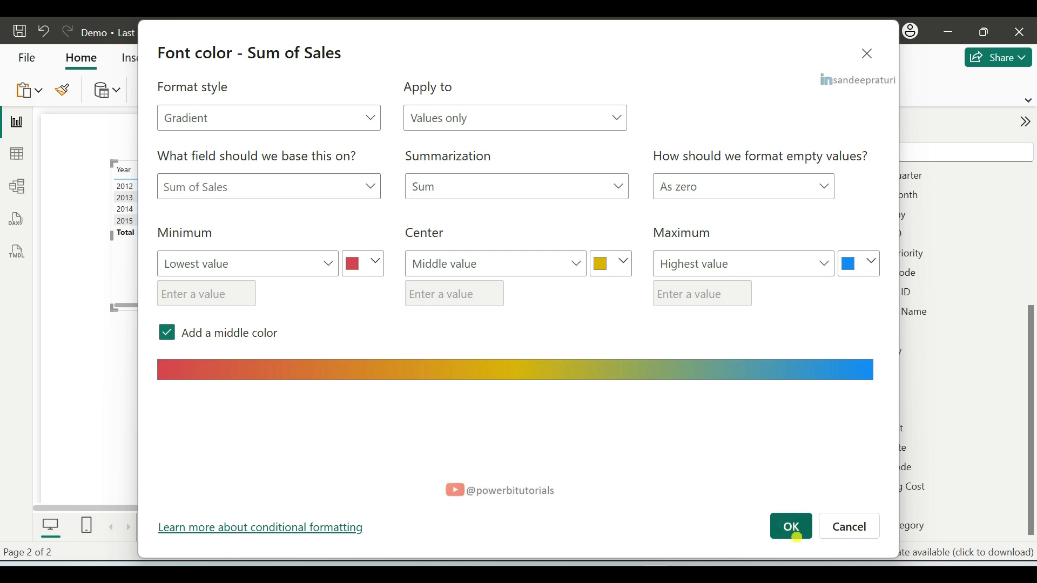
pyautogui.click(791, 527)
pyautogui.moveTo(236, 305); pyautogui.dragTo(207, 303)
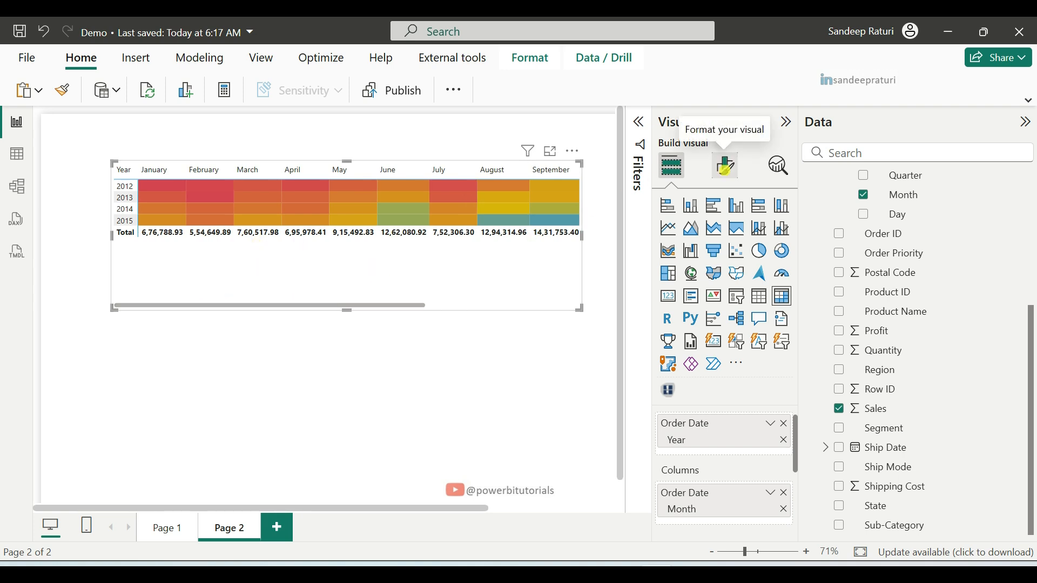
# Step: Turn off the column subtotals and row subtotals of the matrix
pyautogui.click(725, 167)
pyautogui.scroll(-3, 747, 362)
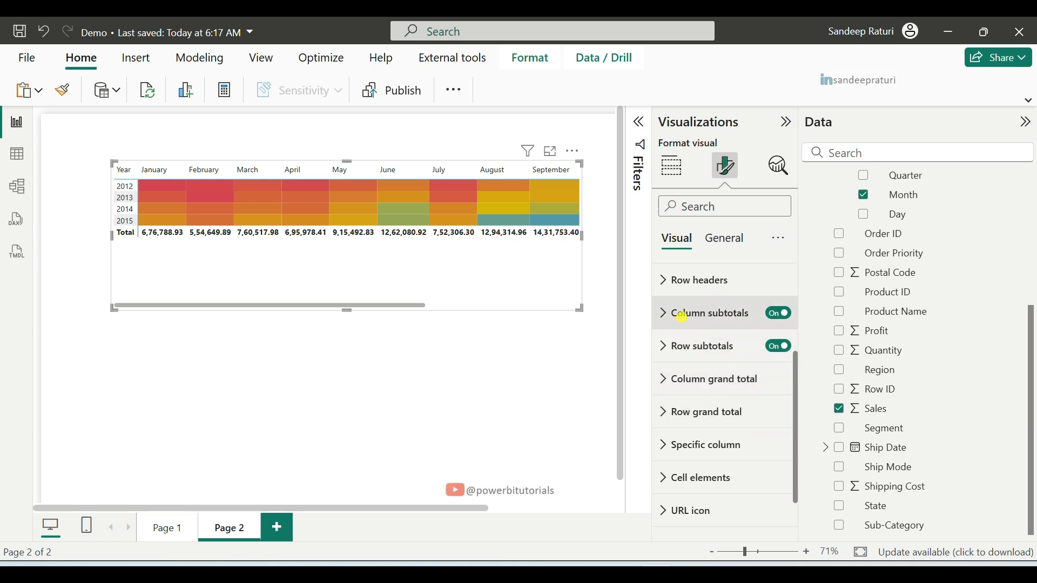
pyautogui.click(775, 314)
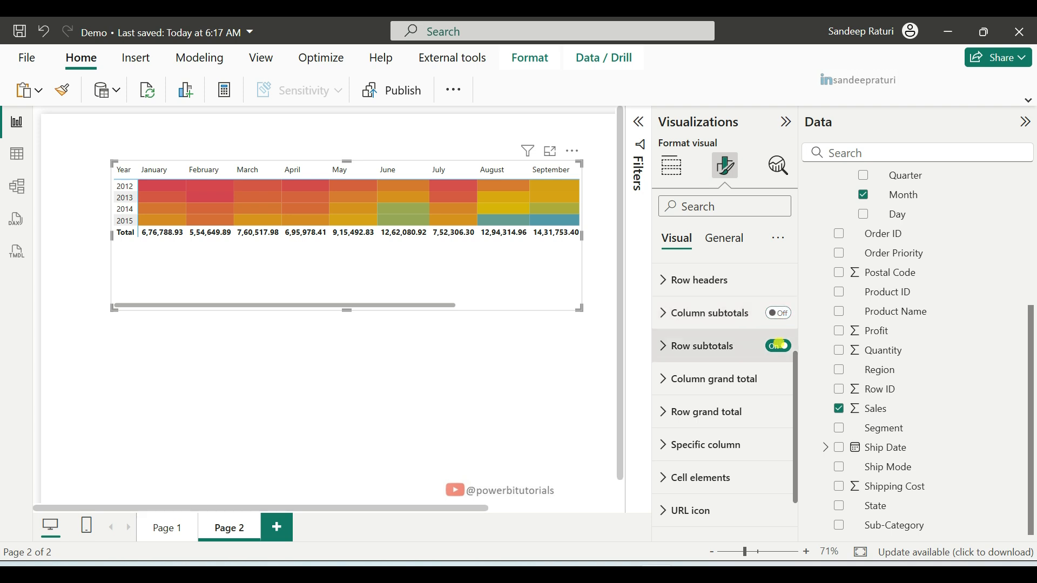
pyautogui.click(777, 345)
# Step: Set the border color in the matrix grid formatting to white for all sections
pyautogui.scroll(5, 778, 348)
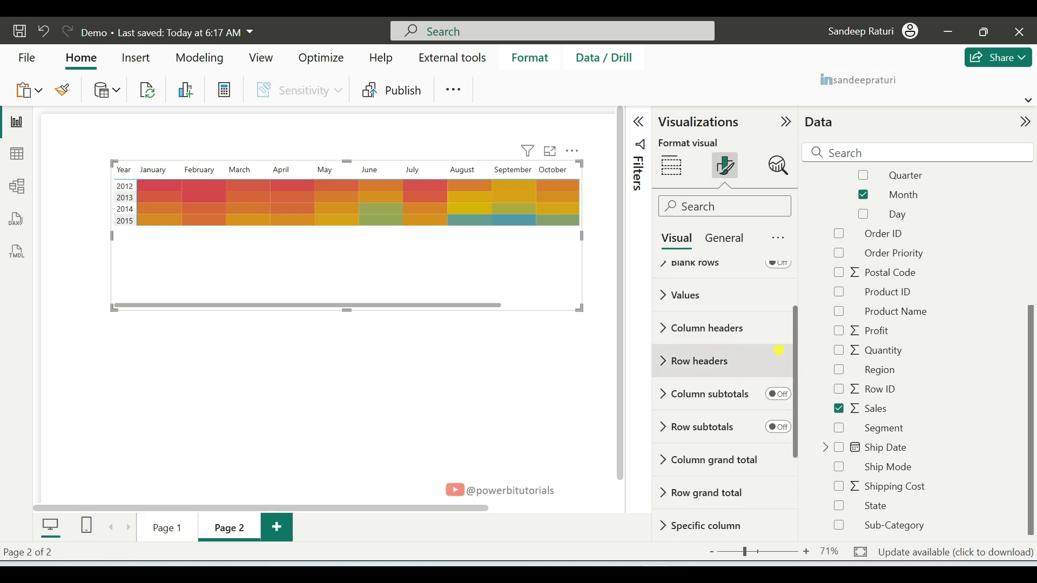
pyautogui.click(712, 310)
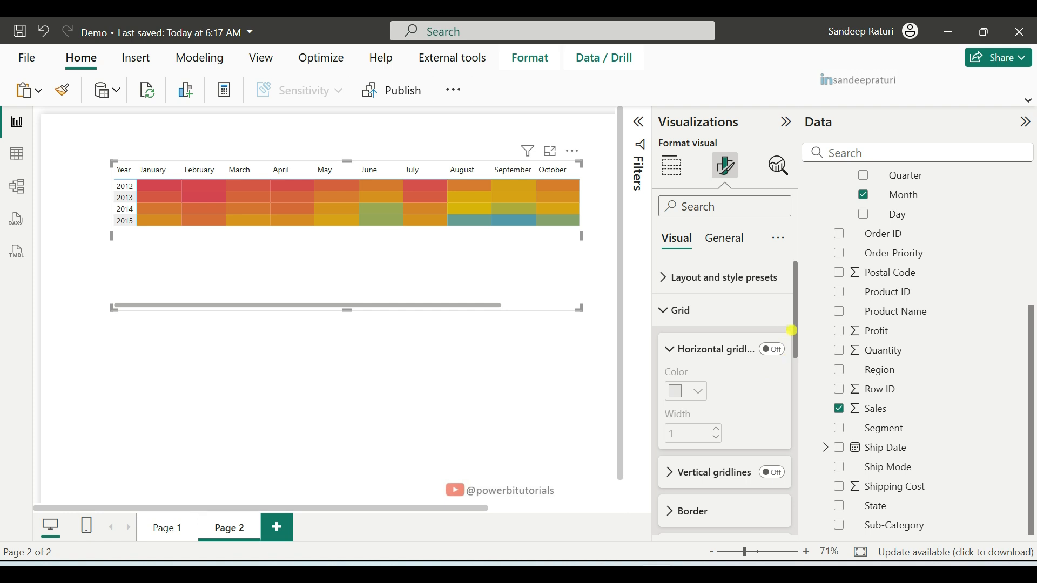
pyautogui.moveTo(794, 328); pyautogui.dragTo(794, 351)
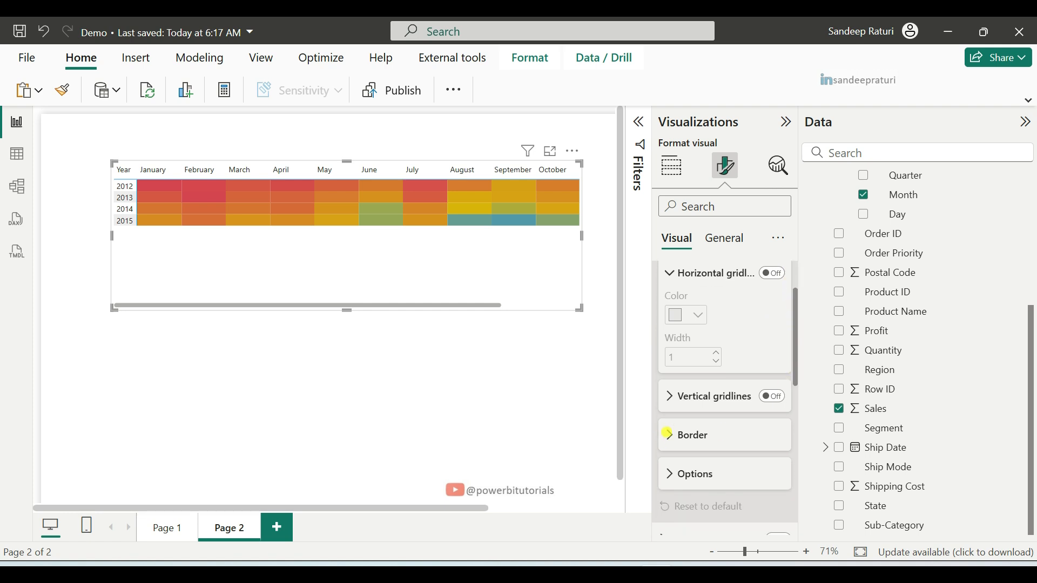
pyautogui.click(668, 434)
pyautogui.moveTo(794, 322); pyautogui.dragTo(795, 367)
pyautogui.click(699, 428)
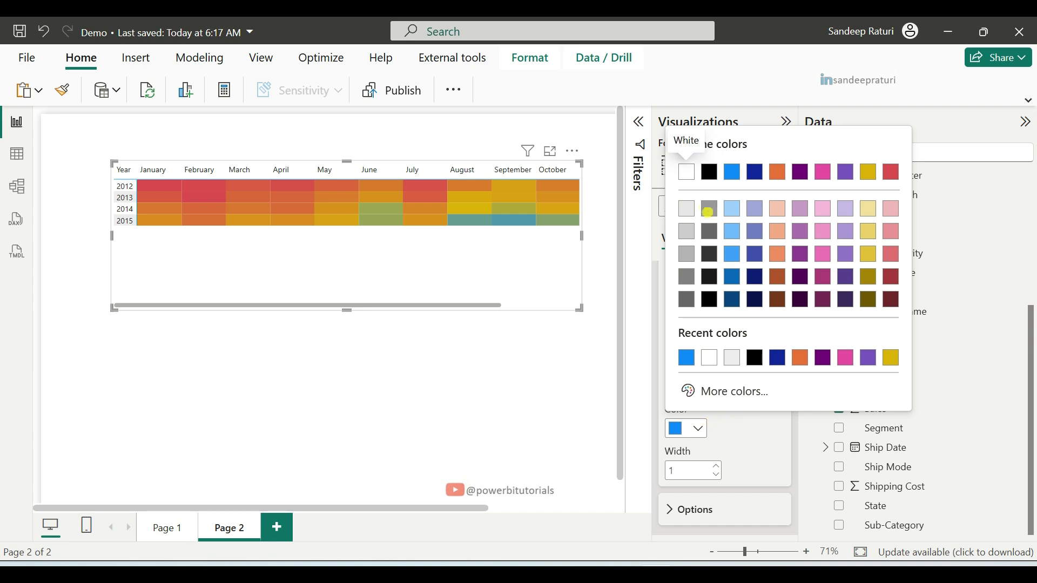
pyautogui.click(686, 172)
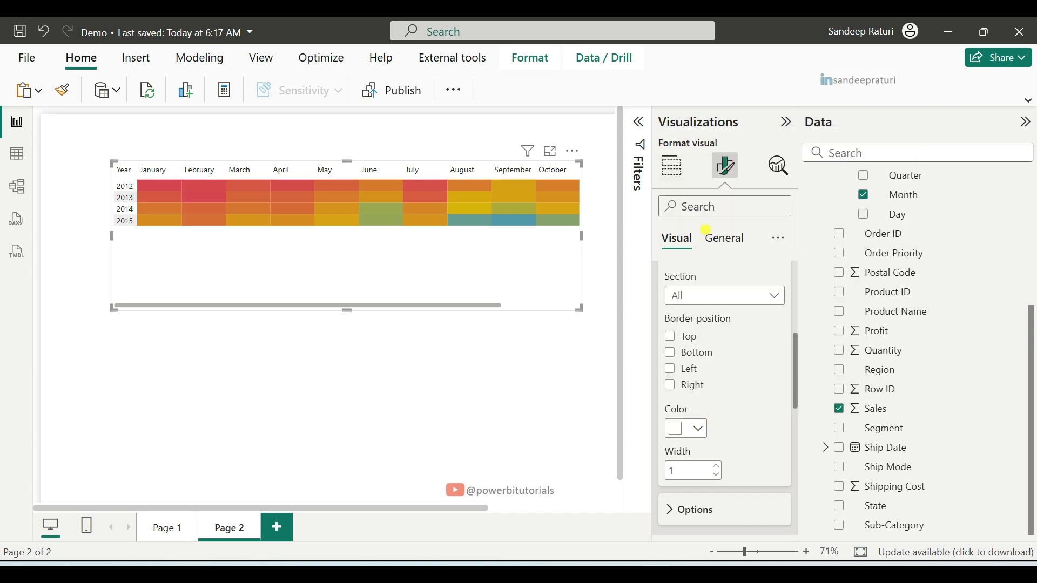
# Step: Increase the row padding in the matrix grid options to 10
pyautogui.scroll(-2, 750, 418)
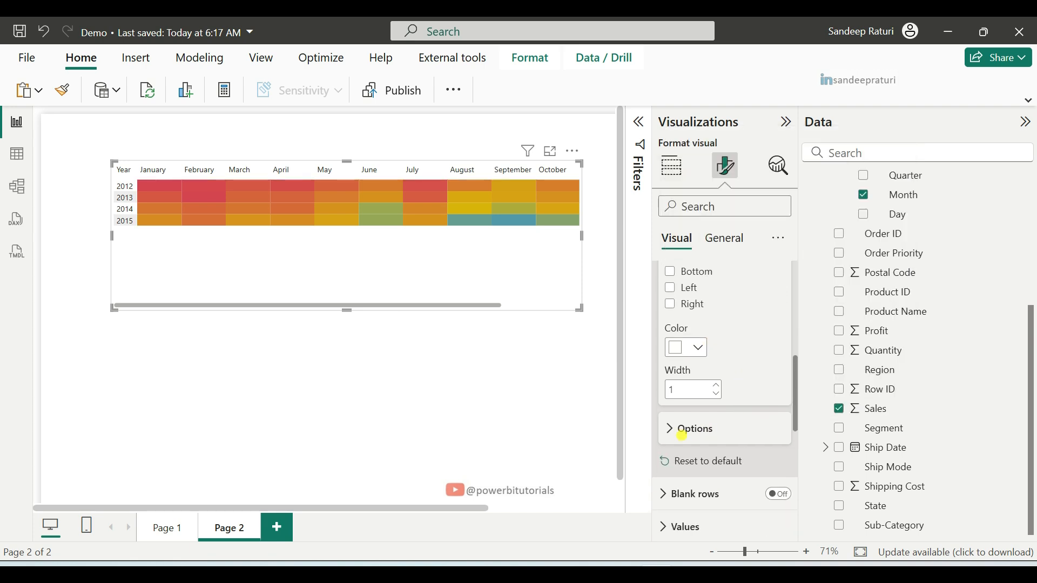
pyautogui.click(674, 429)
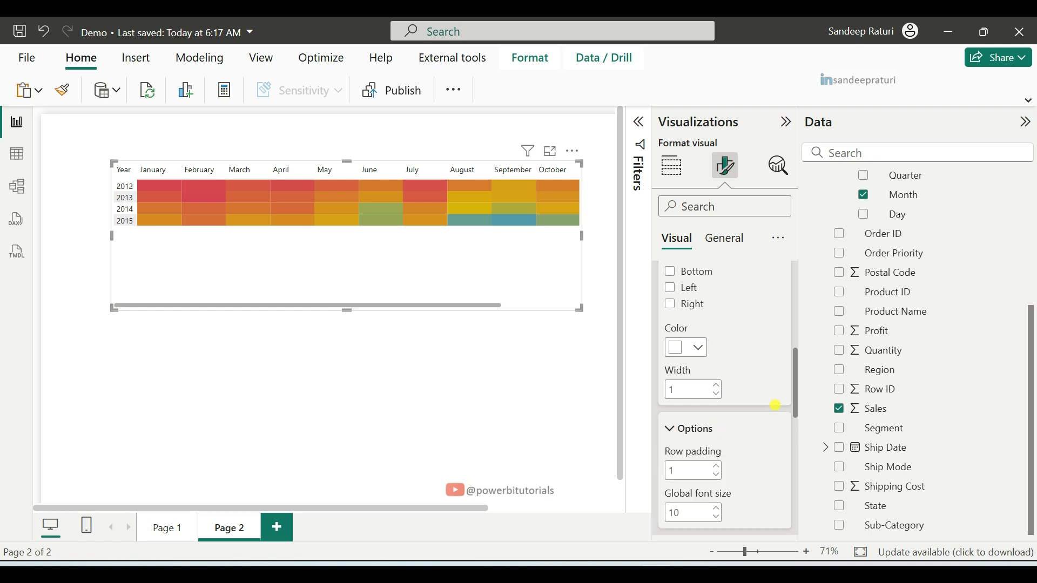
pyautogui.moveTo(796, 356); pyautogui.dragTo(795, 372)
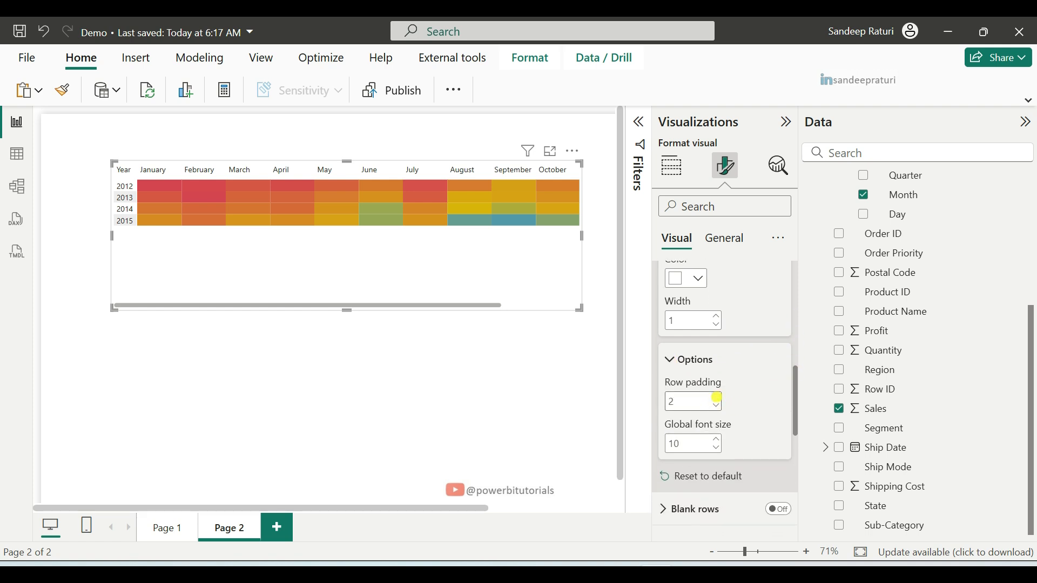
pyautogui.click(717, 398)
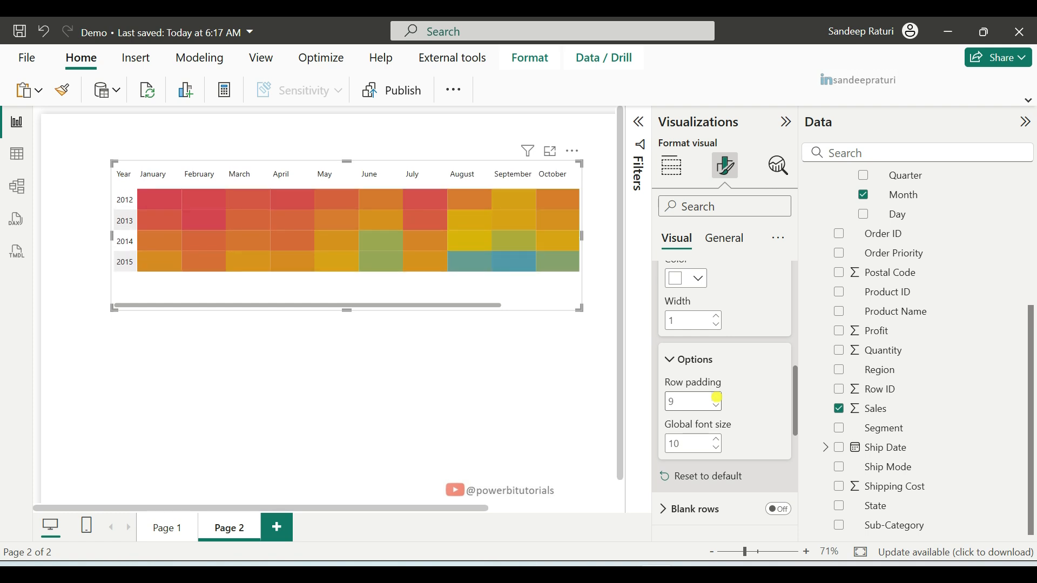
pyautogui.click(717, 398)
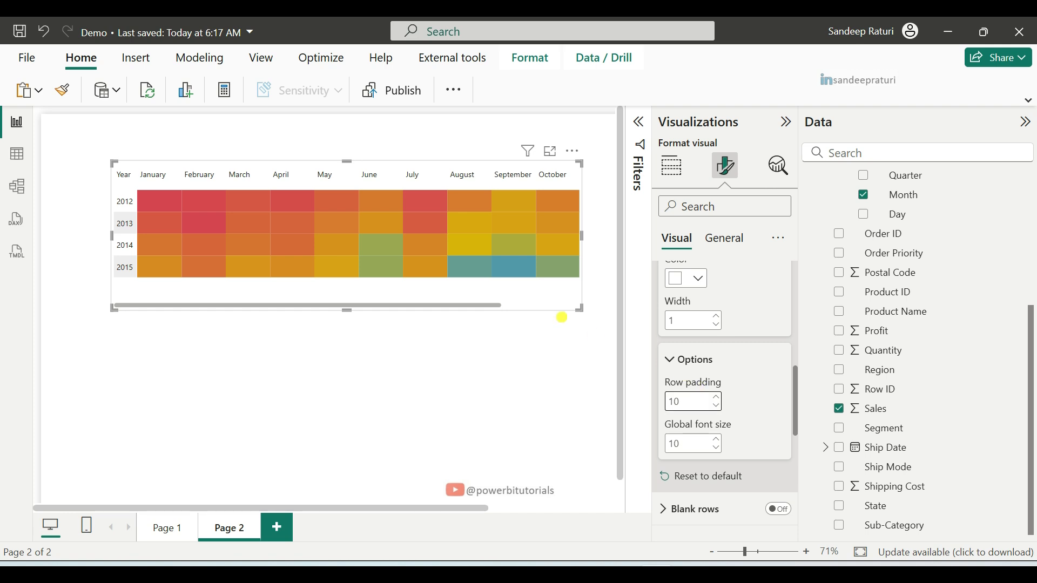
# Step: Collapse the visual formatting area to free up space and enlarge the matrix until all months through December fit
pyautogui.click(785, 122)
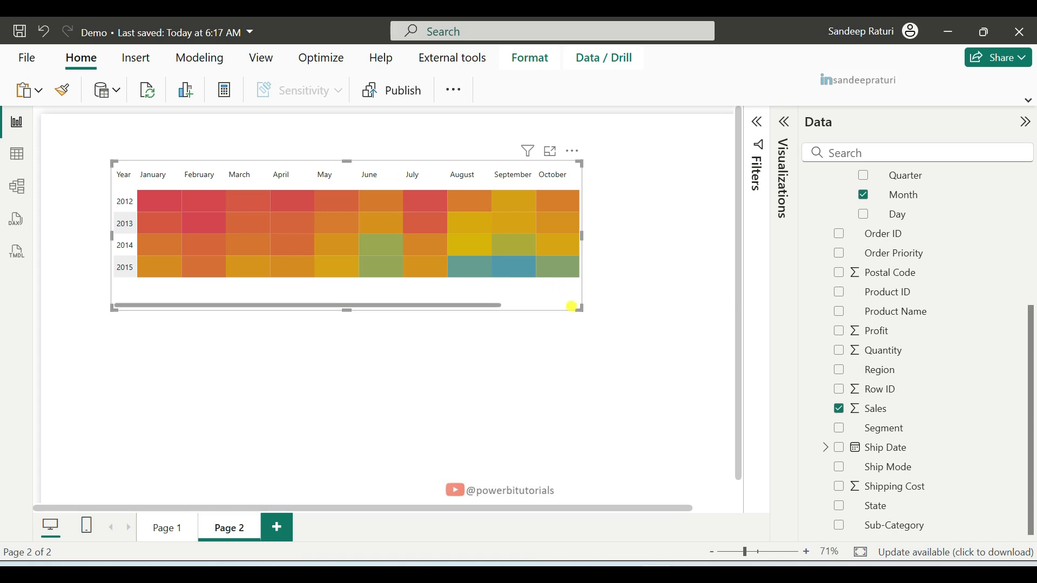
pyautogui.moveTo(581, 309); pyautogui.dragTo(698, 335)
pyautogui.click(455, 401)
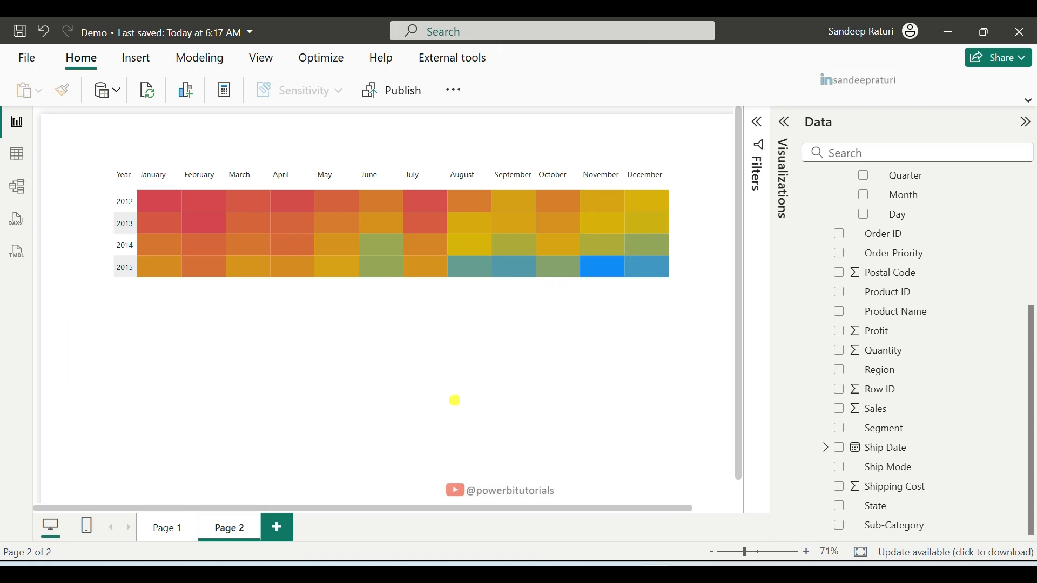